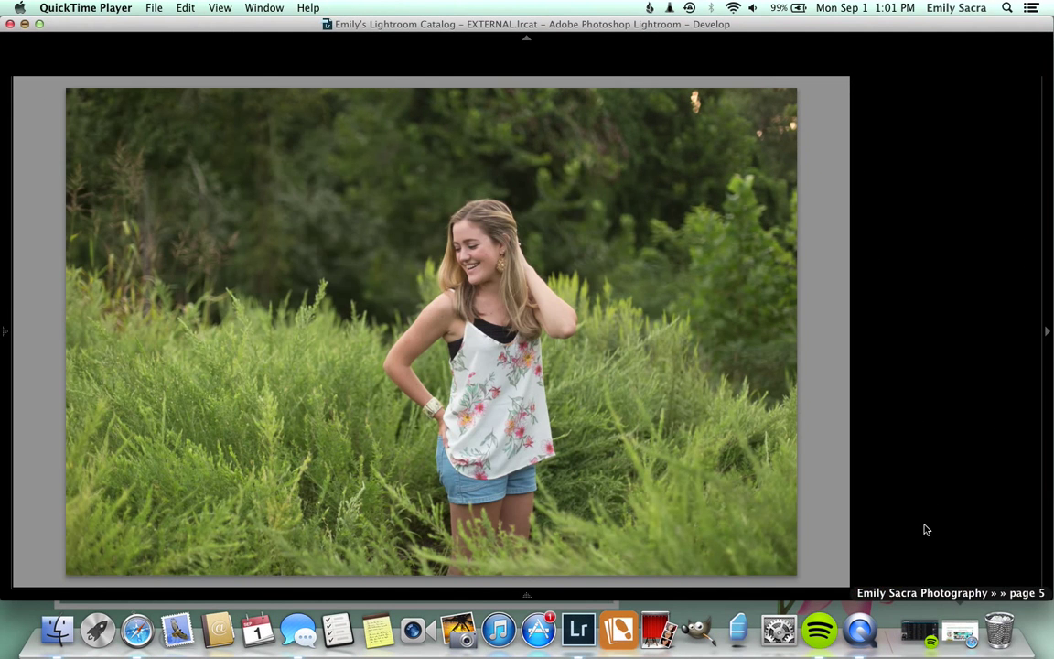
Bring Lightroom forward from QuickTime, showing the meadow portrait in the Develop module.
left_click(57, 109)
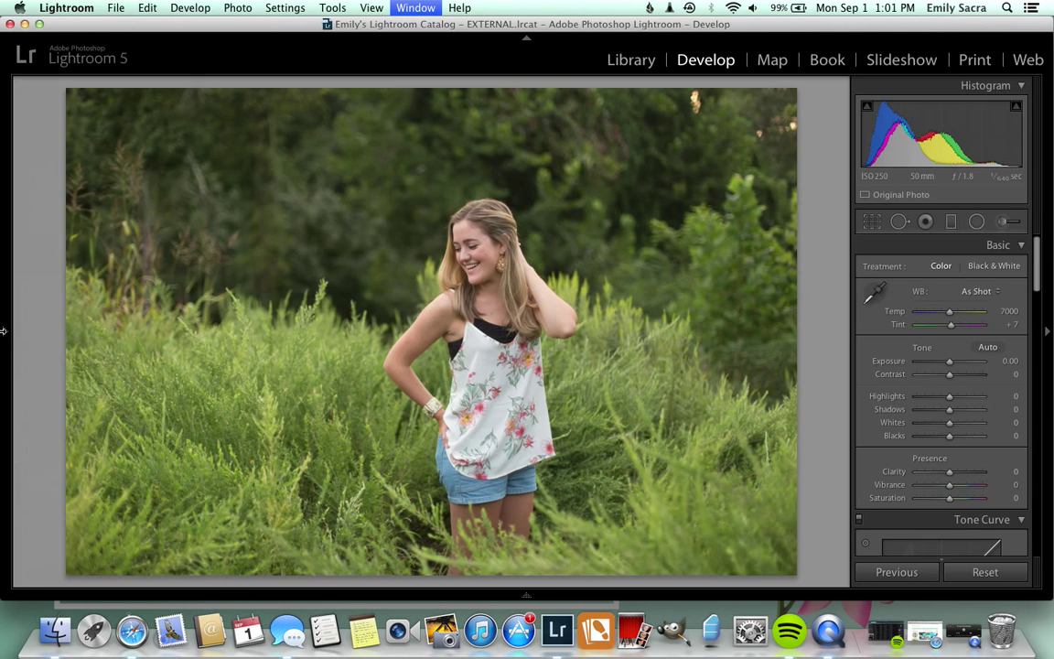
Revert the portrait to its latest Export history state (Temp 7365, Tint +19, Vibrance +30) and compare Before/After.
left_click(3, 331)
scroll(96, 292, "up", 10)
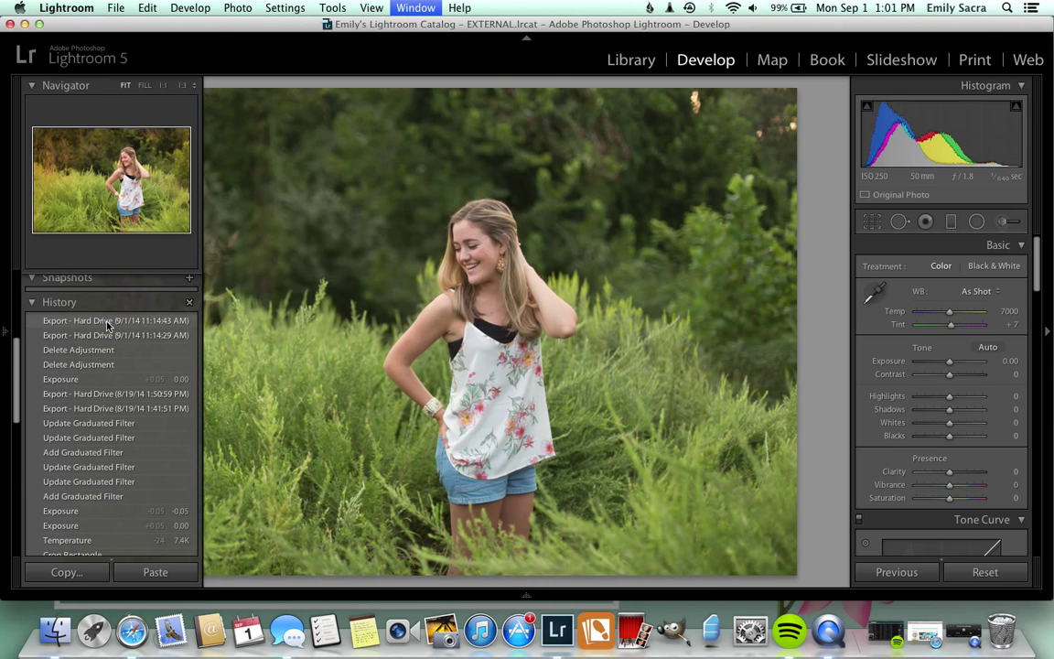
left_click(107, 322)
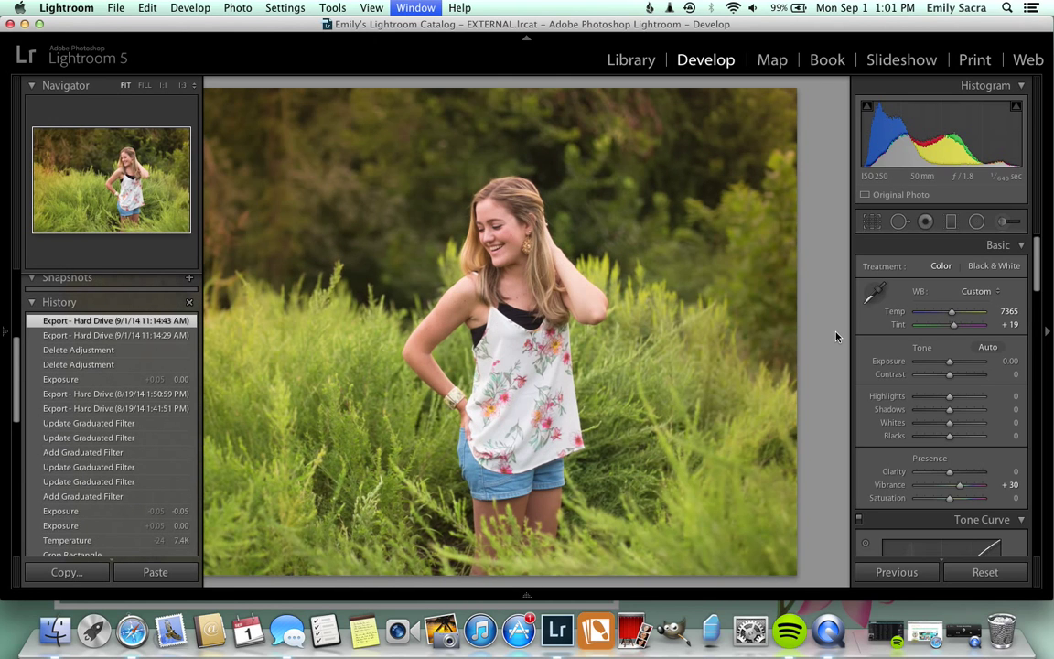
key("y")
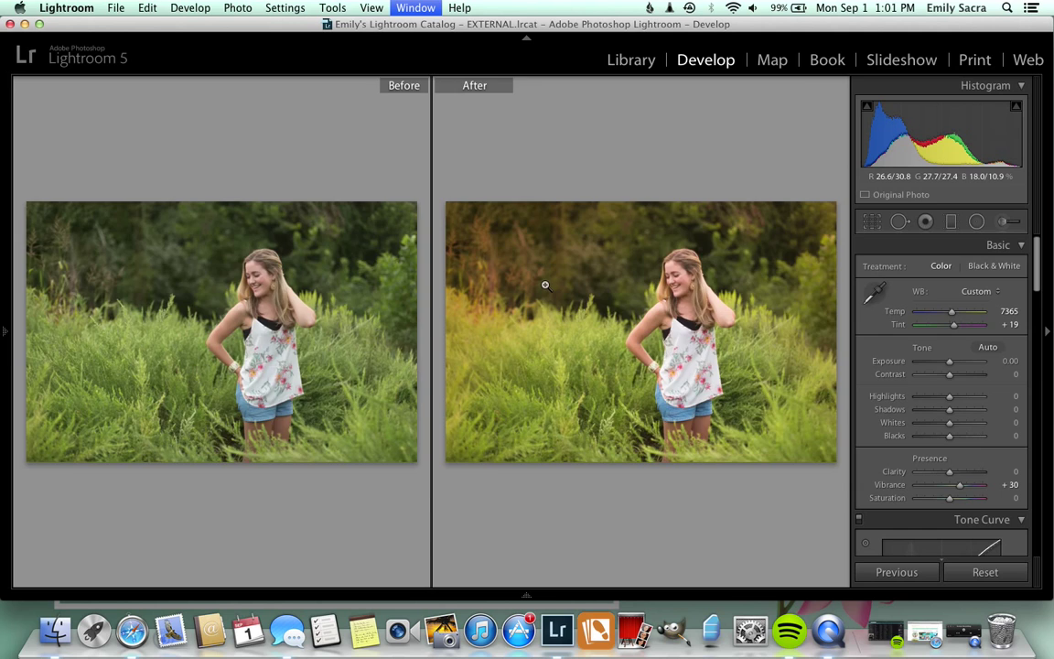
key("y")
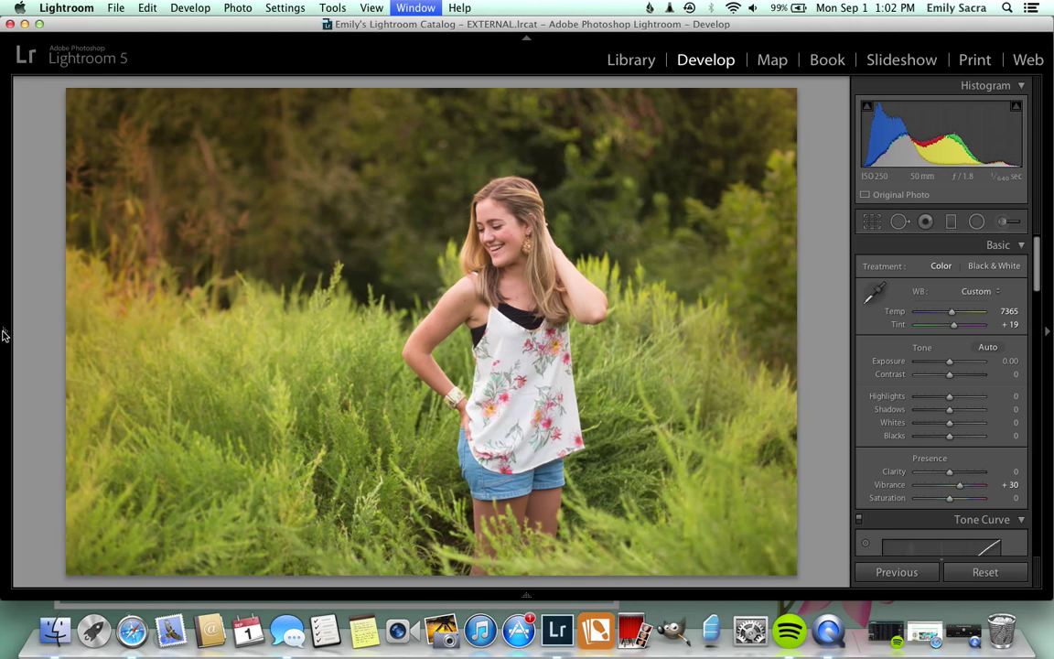
Compare the Exposure and Delete Adjustment history states, settling on Delete Adjustment without the orange glow.
mouse_move(3, 337)
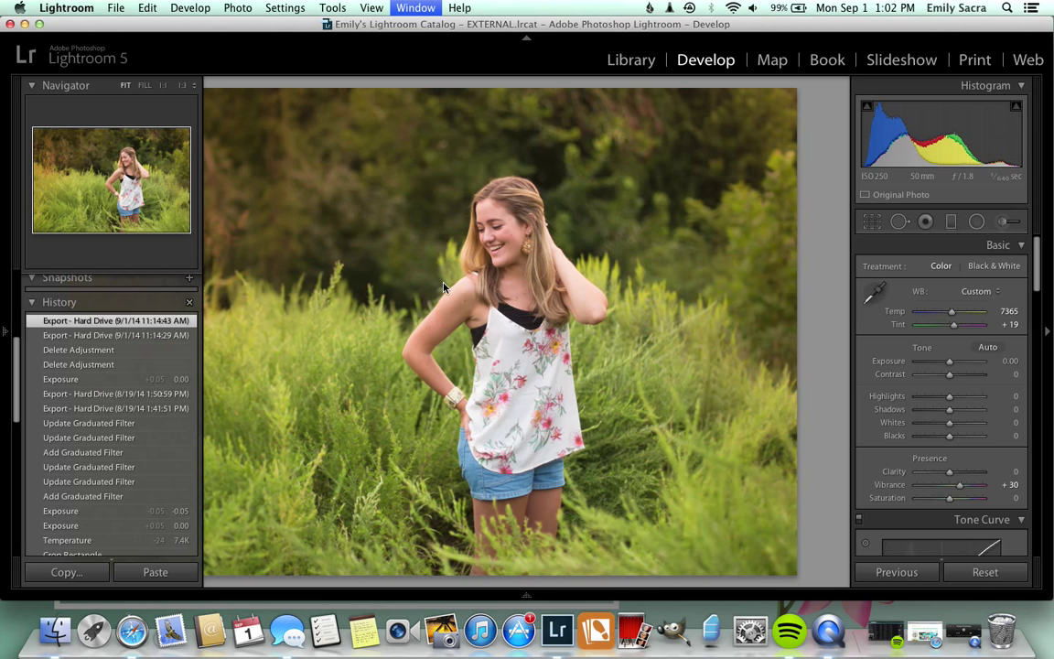
mouse_move(3, 309)
left_click(56, 378)
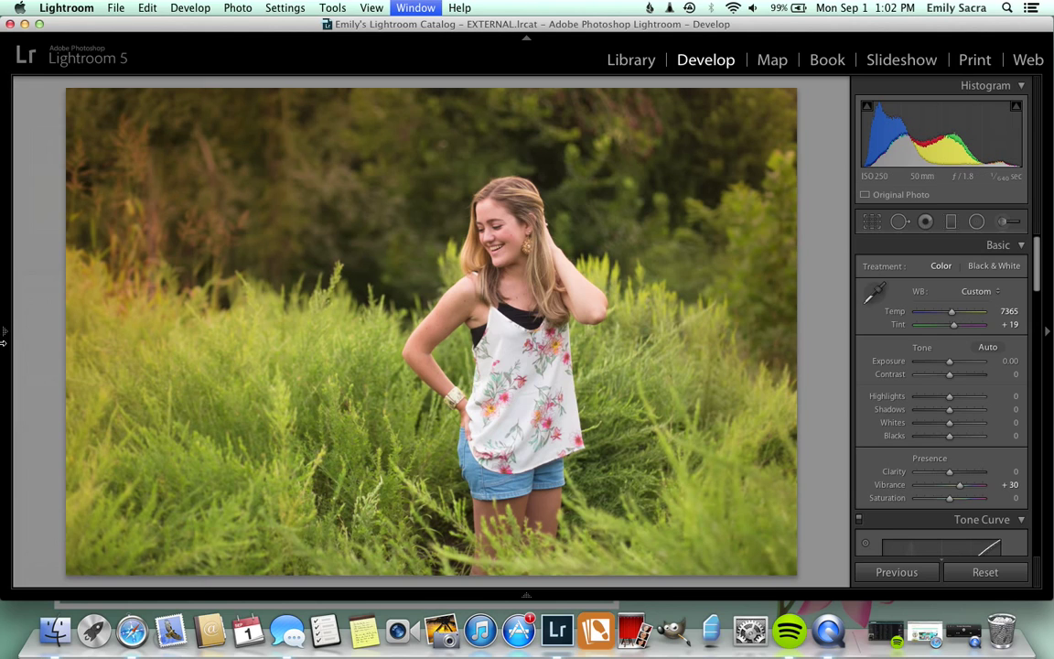
left_click(79, 349)
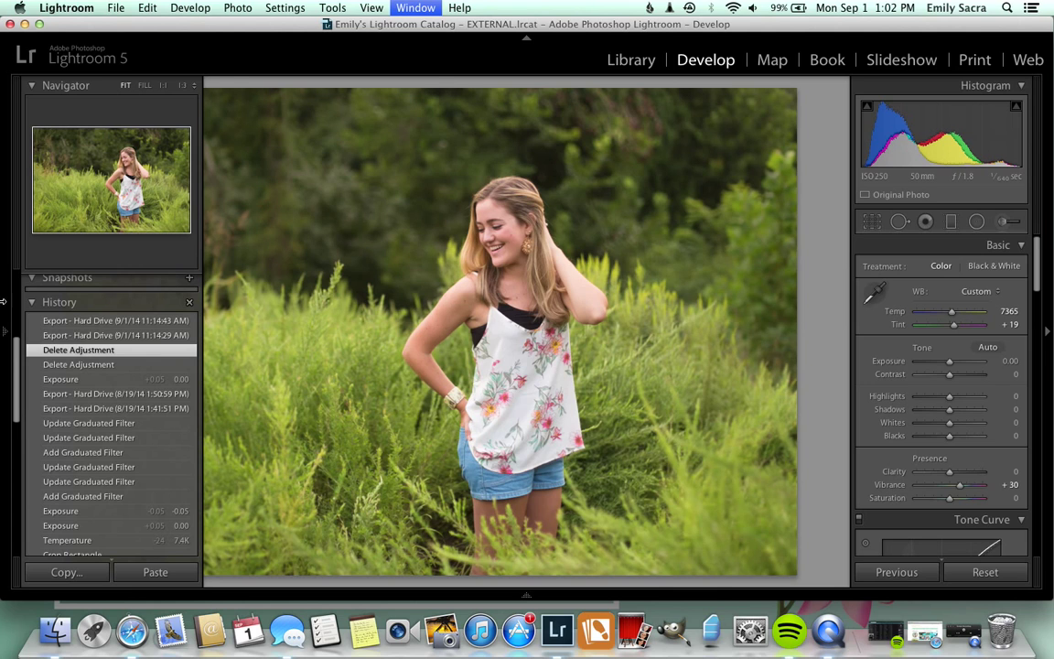
left_click(5, 309)
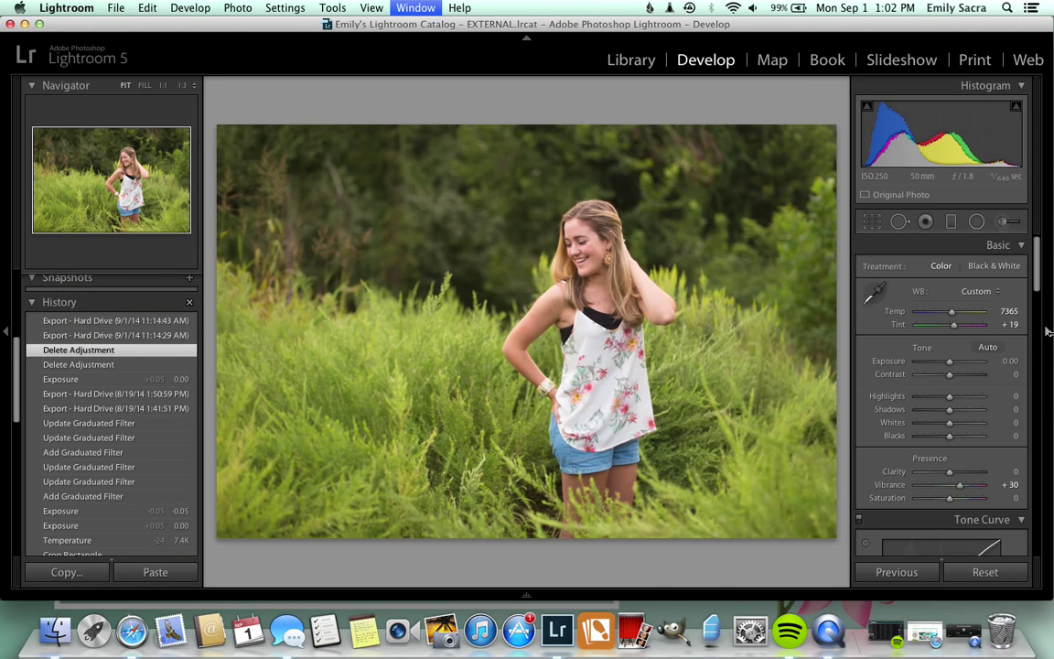
left_click(150, 379)
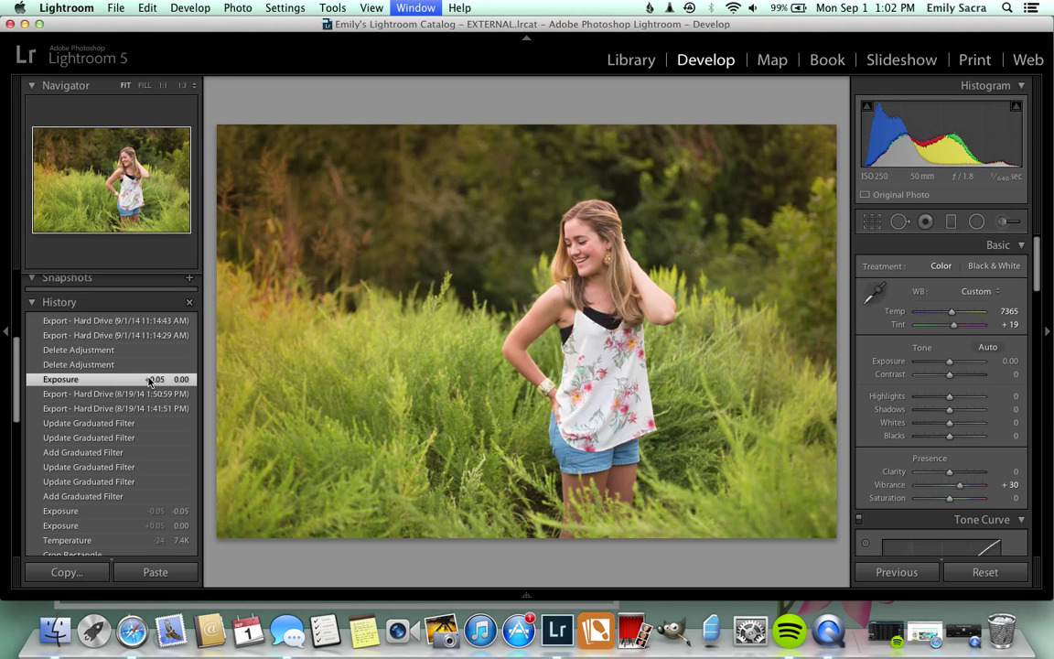
left_click(140, 353)
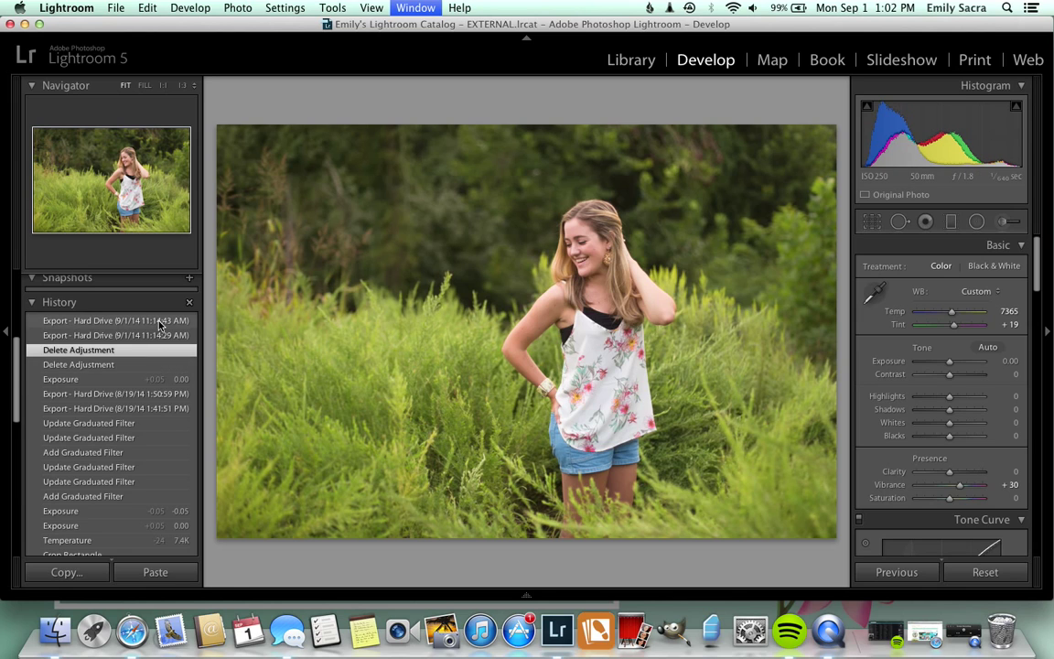
left_click(126, 379)
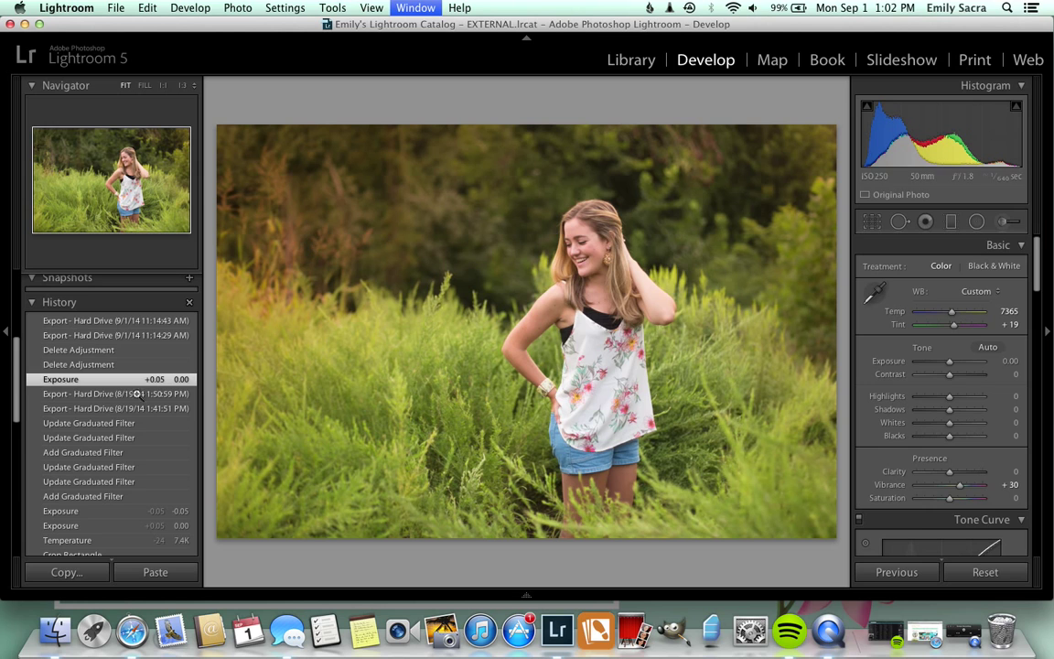
left_click(105, 350)
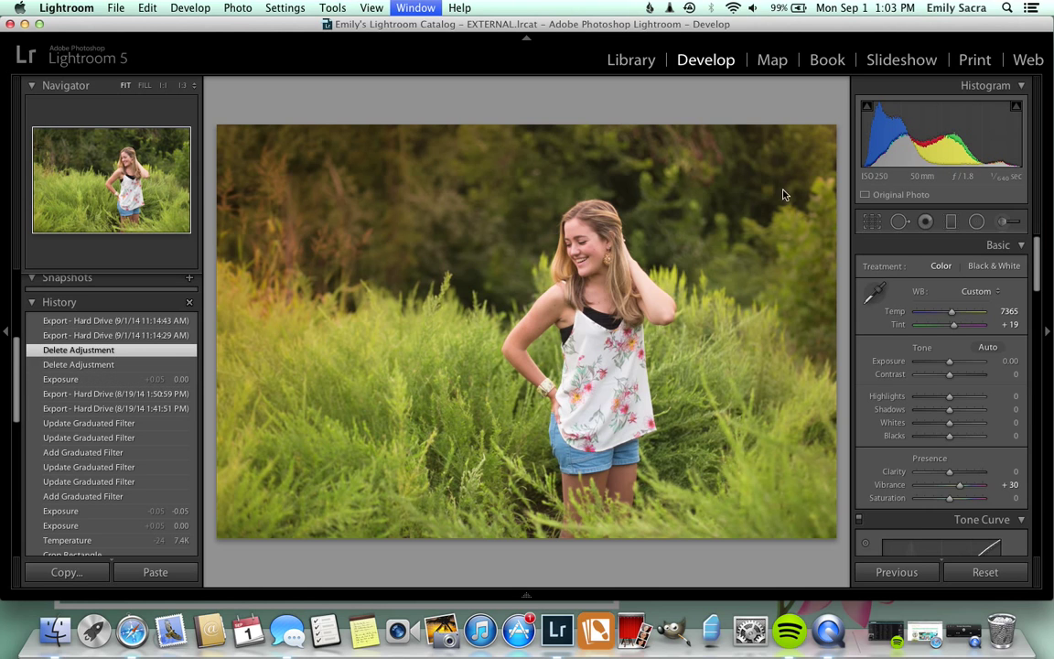
left_click(5, 333)
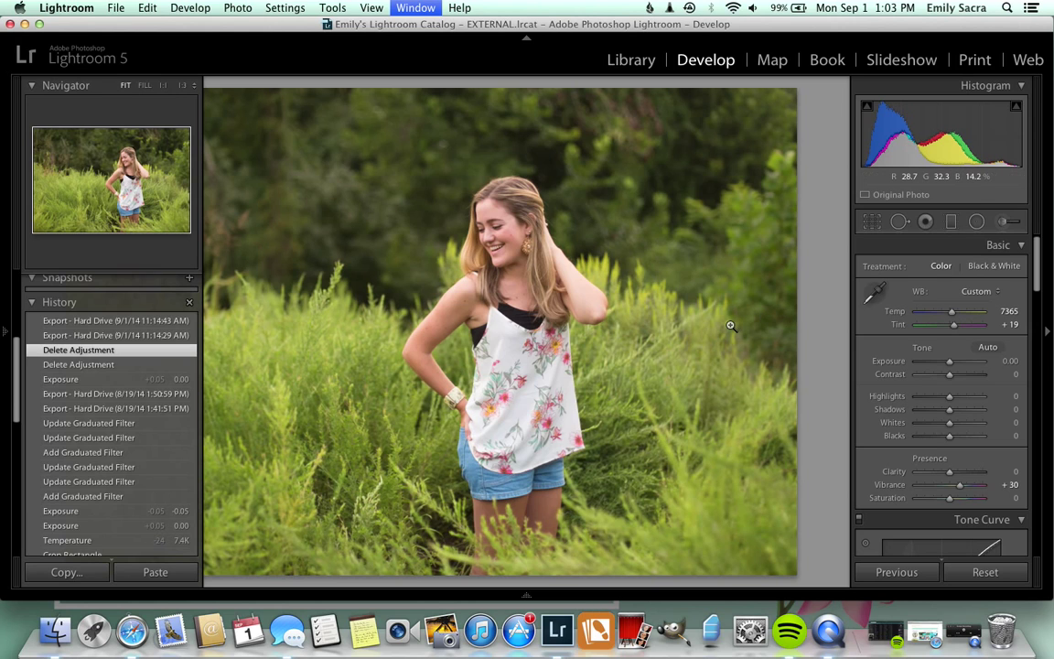
Set the Graduated Filter effect to Temp 0 with every other slider at 0 and no colour.
left_click(952, 222)
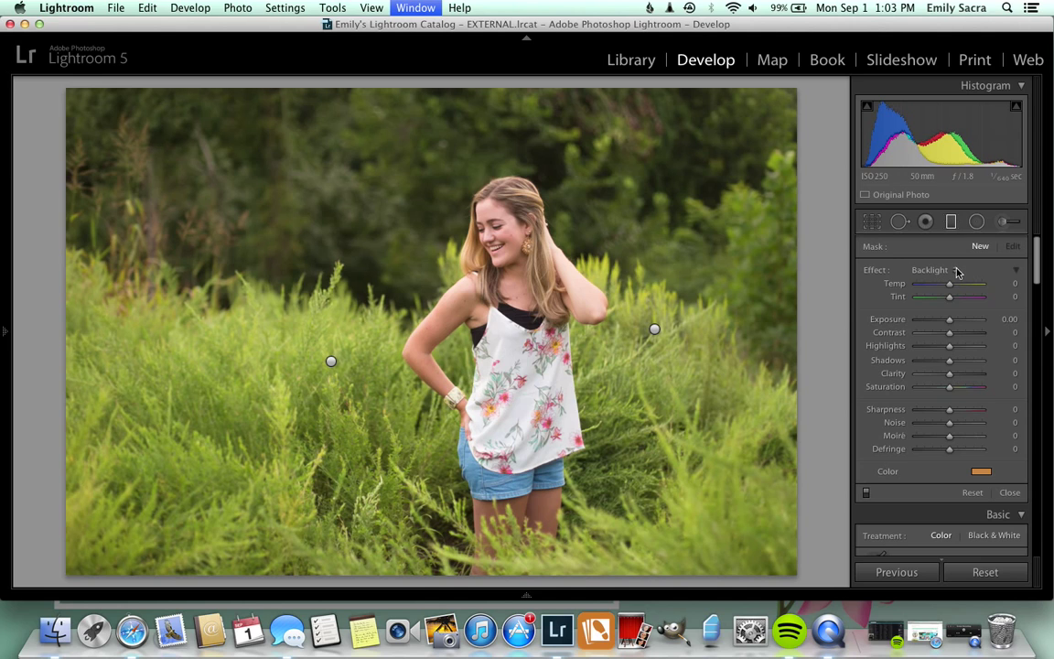
left_click(952, 270)
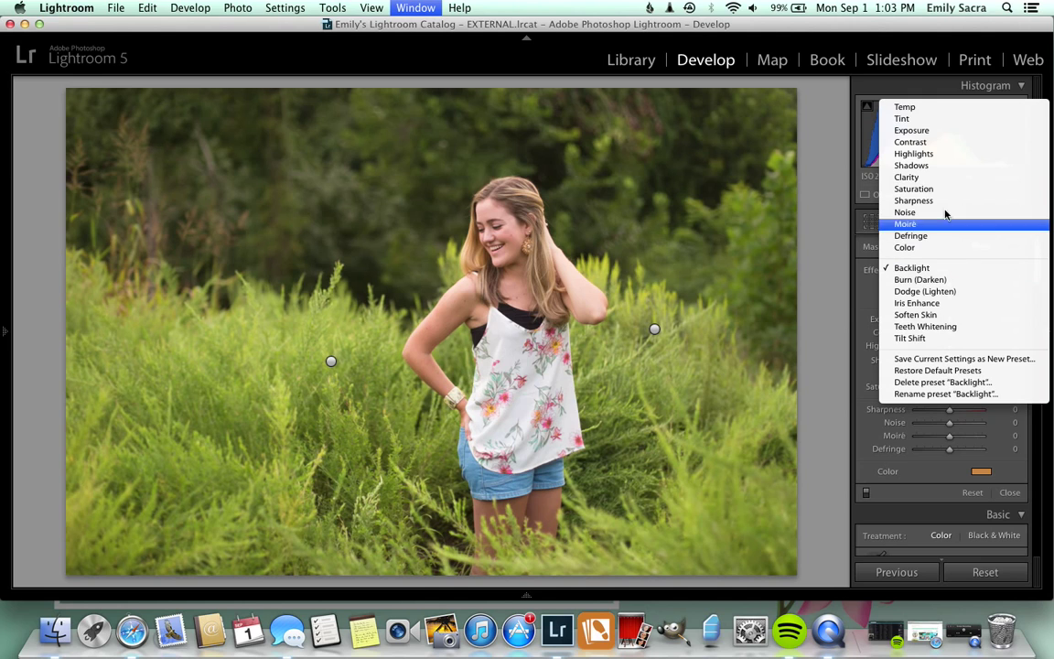
left_click(931, 114)
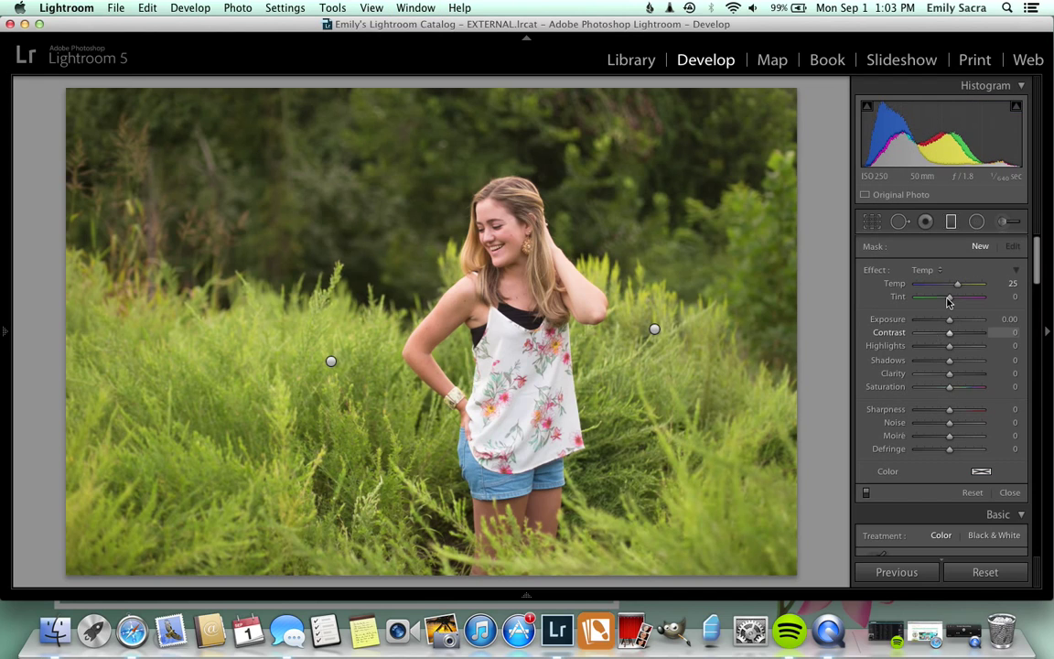
left_click(1011, 285)
type("0")
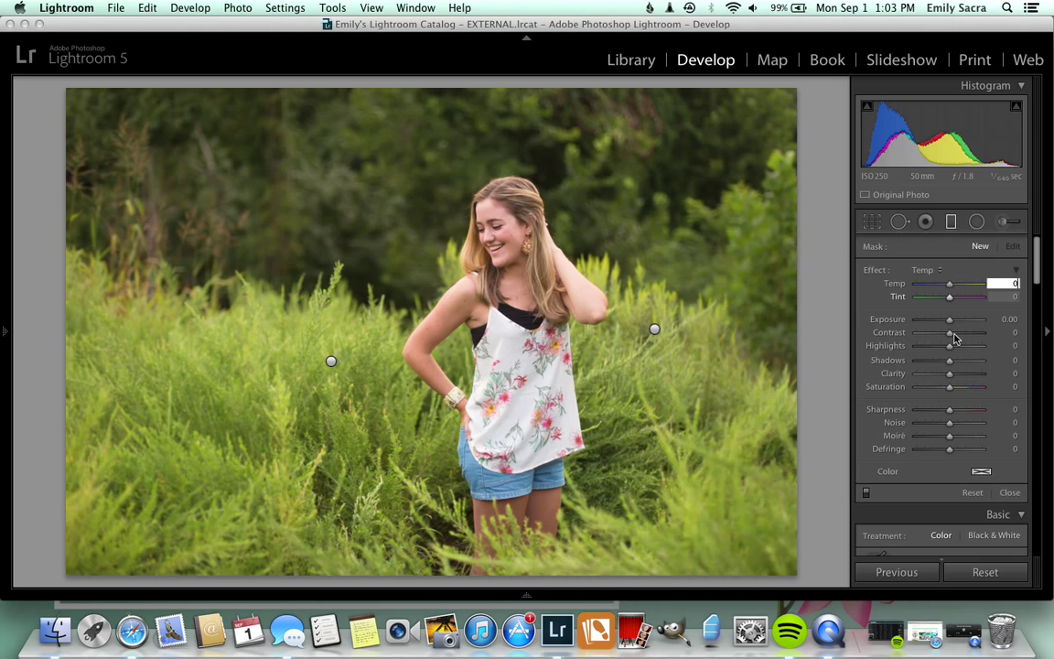
key("Return")
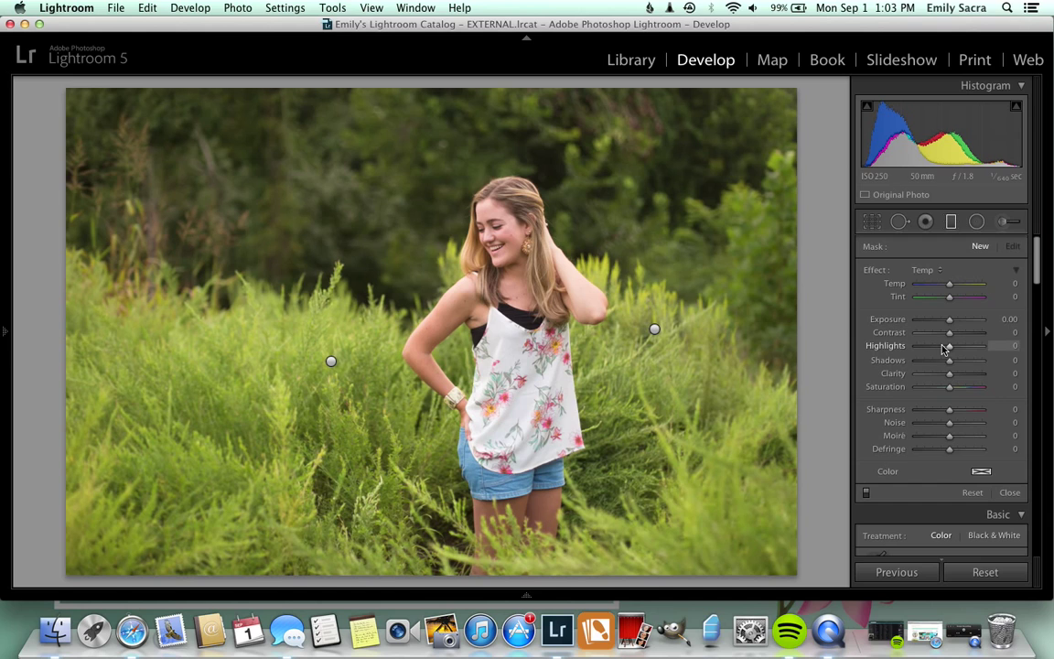
Give the graduated filter a golden-orange colour tint of H 39, S 86.
left_click(982, 473)
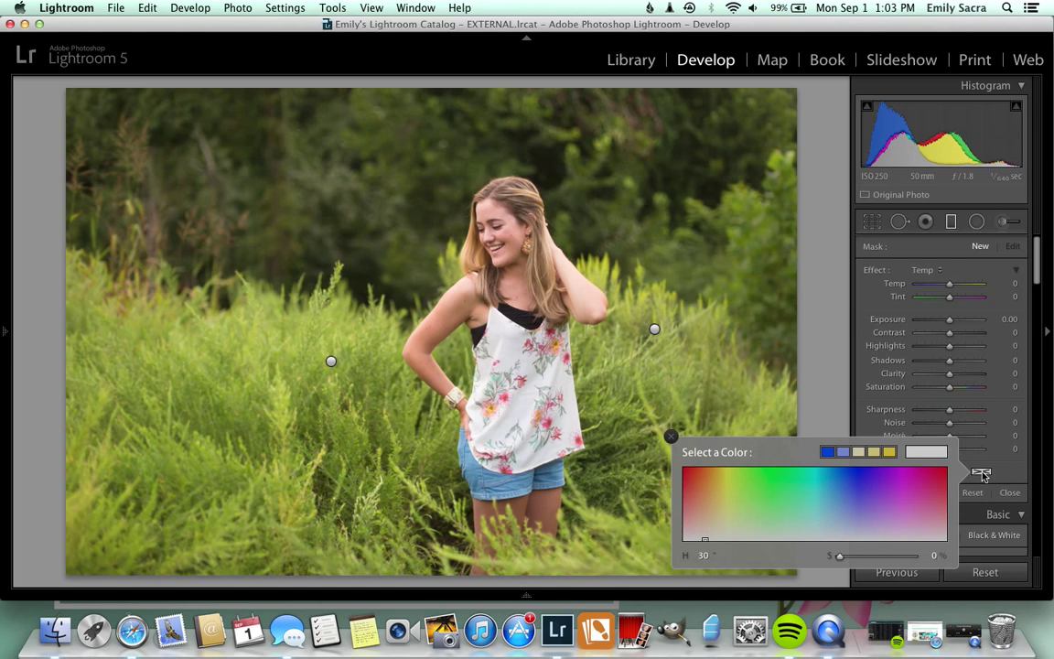
mouse_move(758, 487)
left_mouse_down()
mouse_move(750, 498)
mouse_move(708, 478)
left_mouse_up()
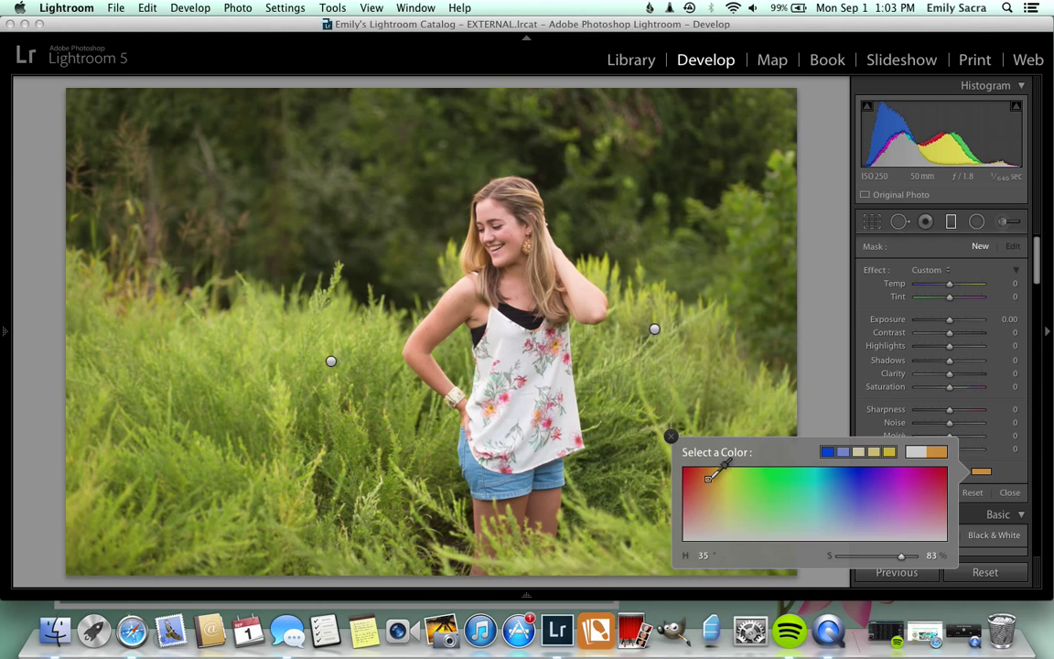
mouse_move(874, 485)
left_mouse_down()
mouse_move(866, 490)
mouse_move(892, 485)
mouse_move(858, 504)
left_mouse_up()
left_click(794, 489)
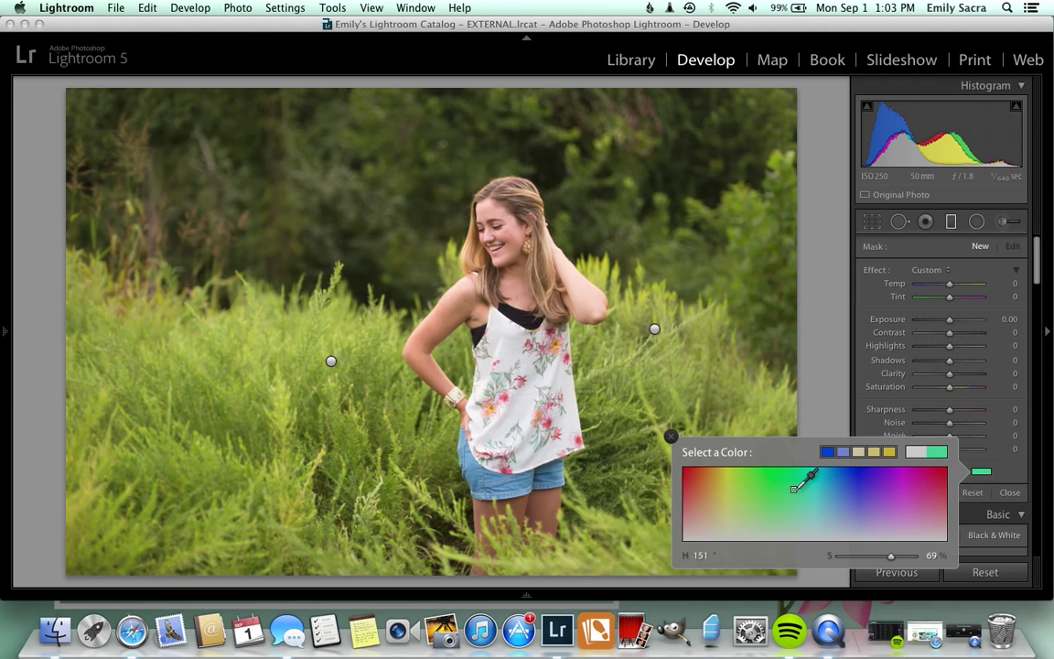
mouse_move(795, 489)
left_mouse_down()
mouse_move(710, 489)
mouse_move(712, 477)
left_mouse_up()
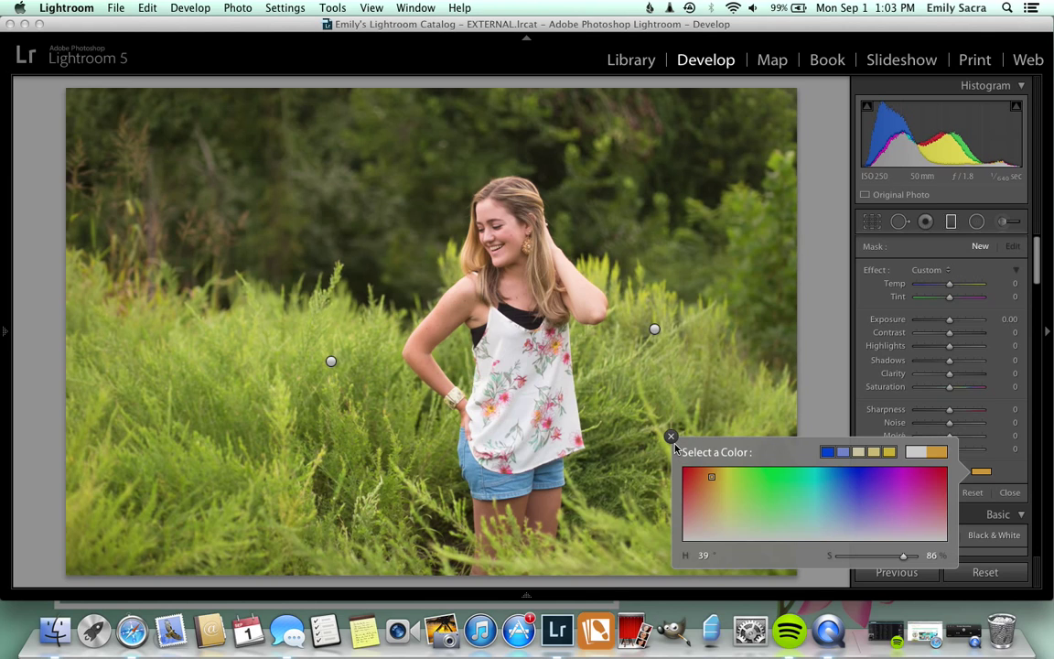
left_click(605, 395)
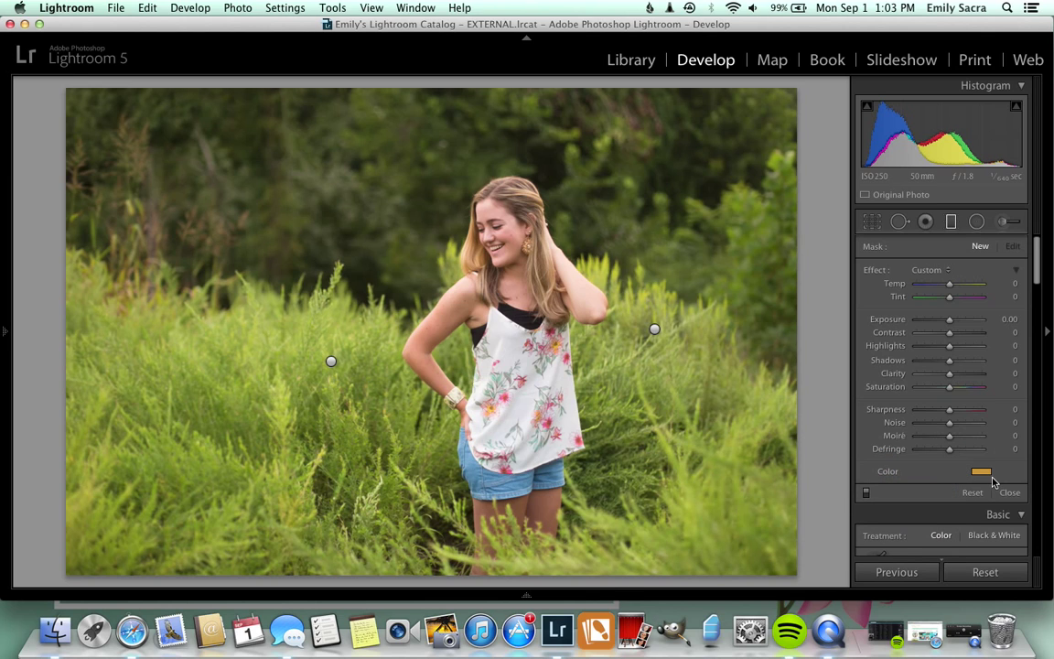
Attempt to save the settings as preset 'Backlight', cancel since it exists, and view the Effect presets.
left_click(949, 272)
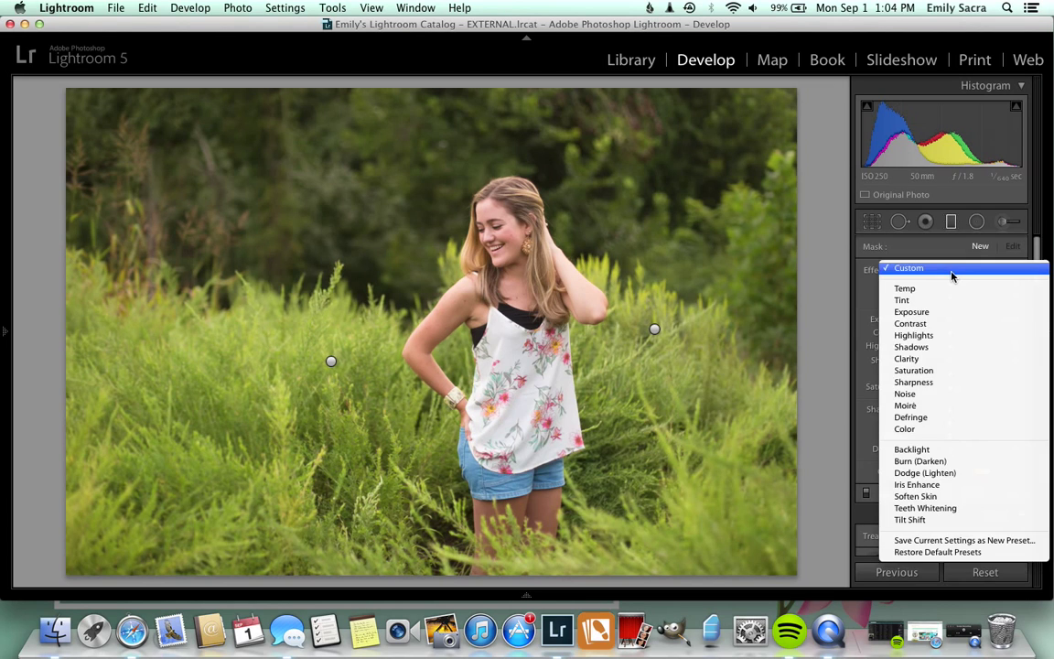
left_click(907, 540)
type("Backlight")
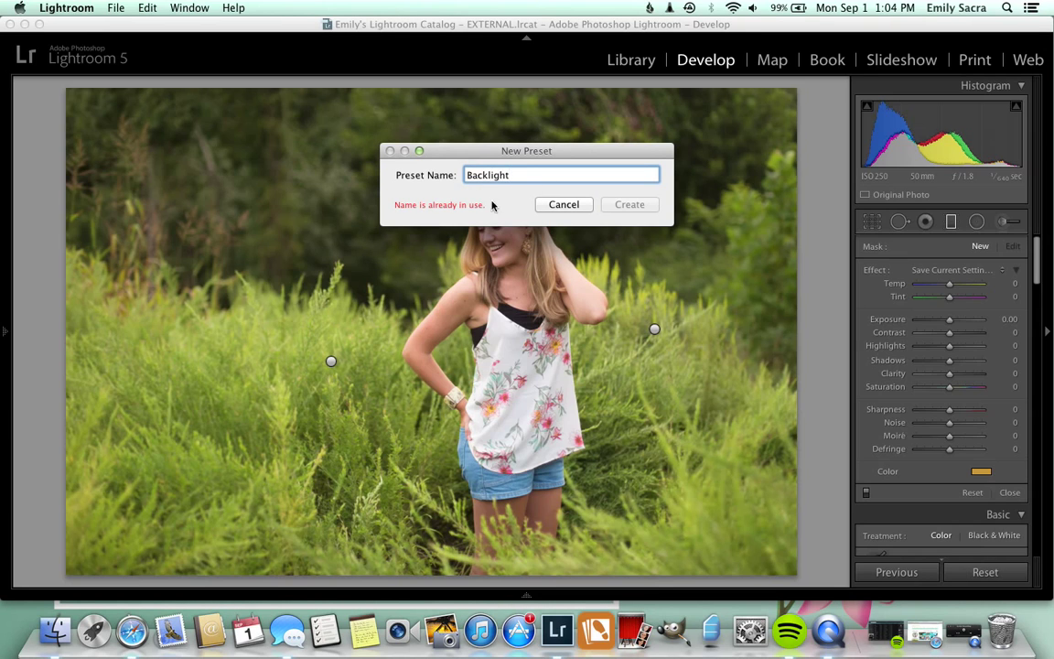
left_click(562, 207)
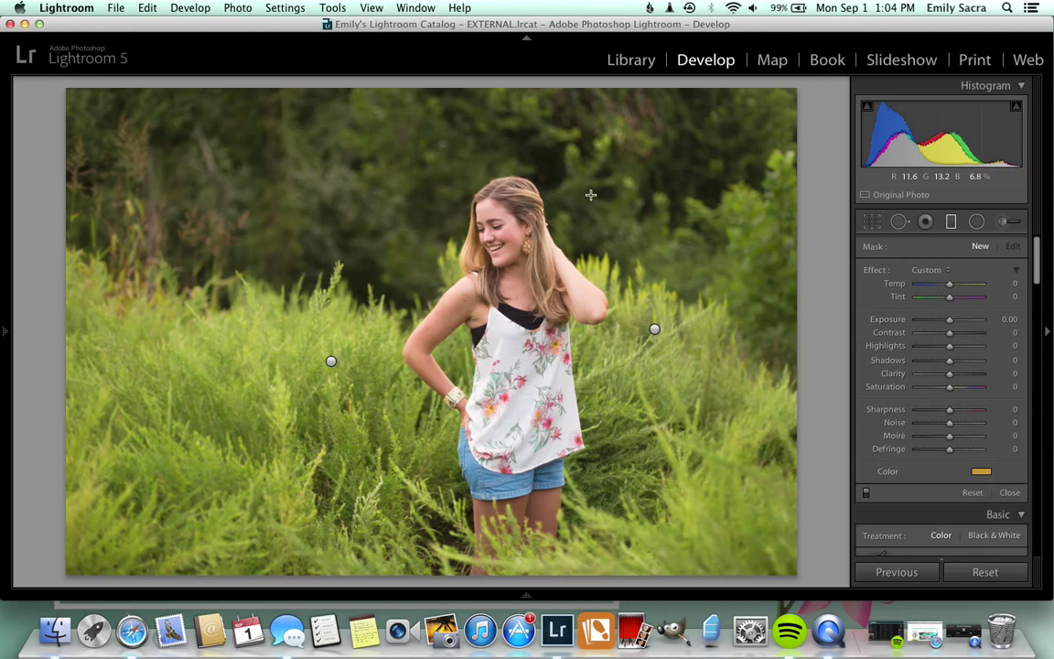
left_click(948, 273)
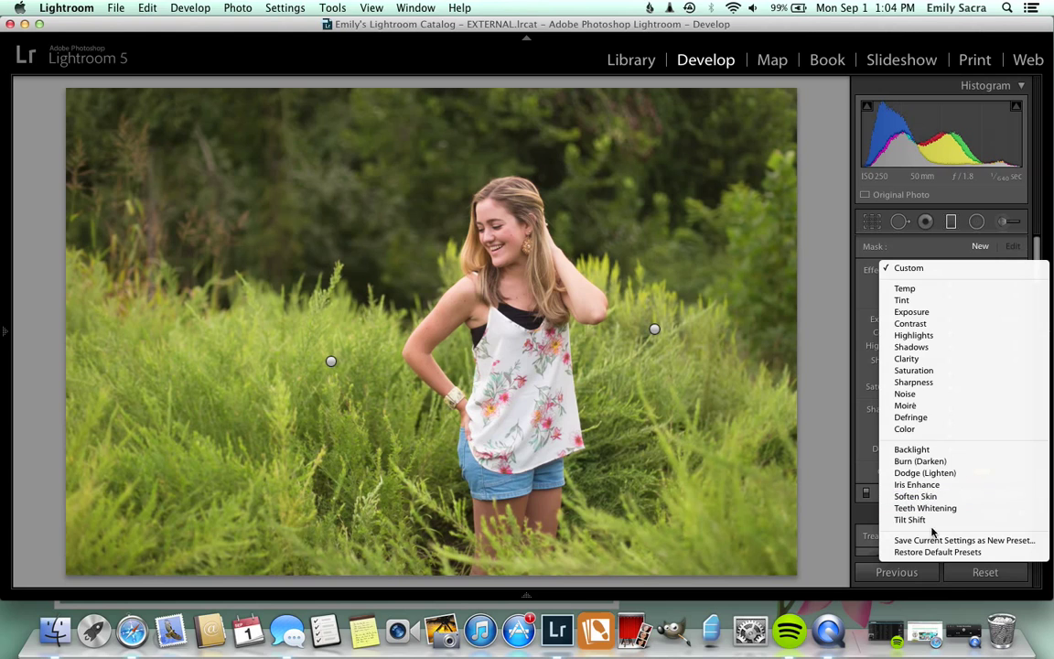
Apply the Backlight preset and draw a graduated filter from the top-right corner toward the girl.
left_click(942, 449)
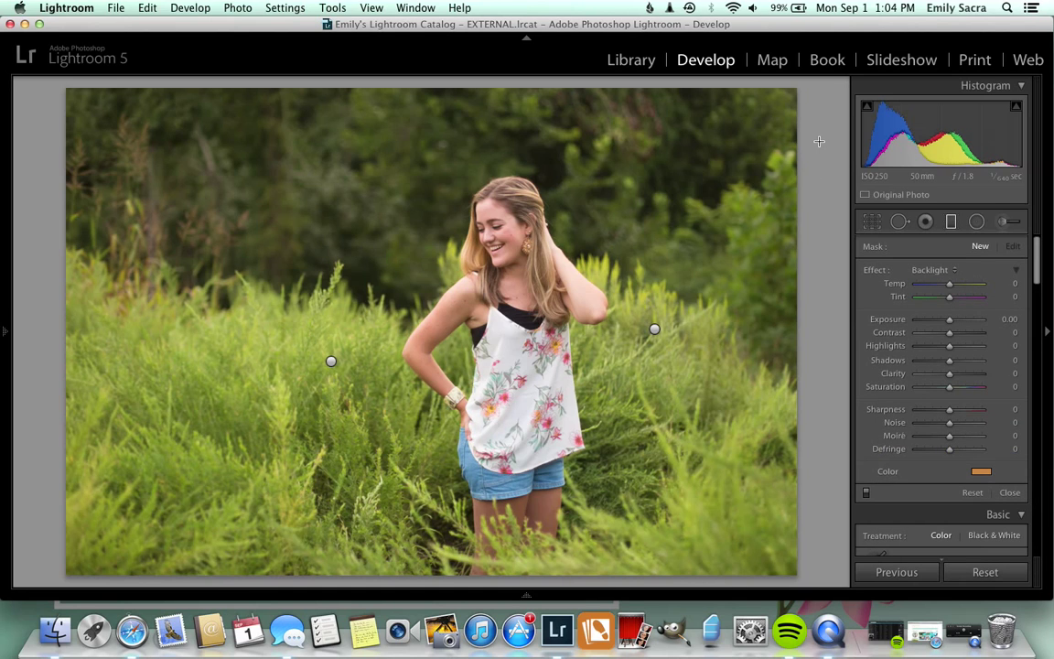
left_click(818, 91)
left_click_drag(818, 92, 477, 400)
left_click(648, 243)
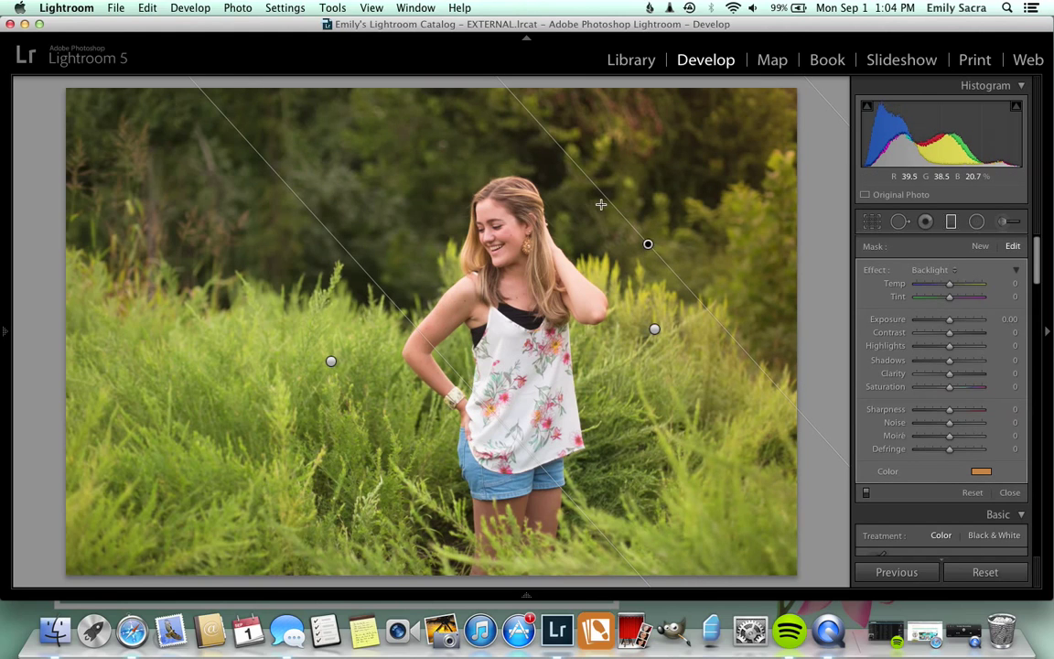
left_click(648, 246)
left_click_drag(648, 245, 507, 342)
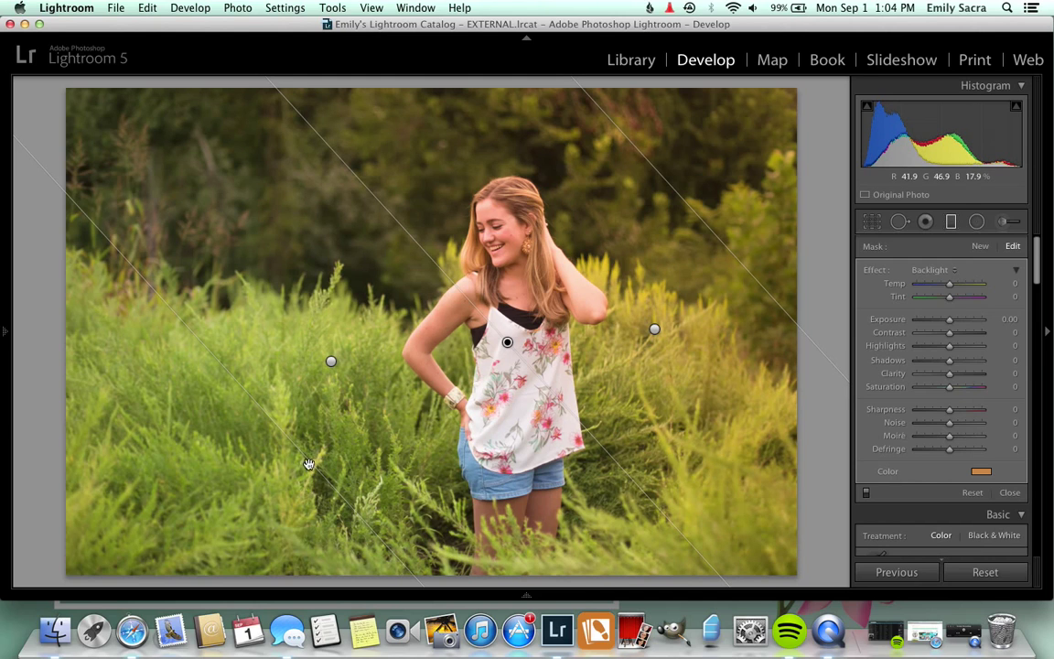
left_click(292, 446)
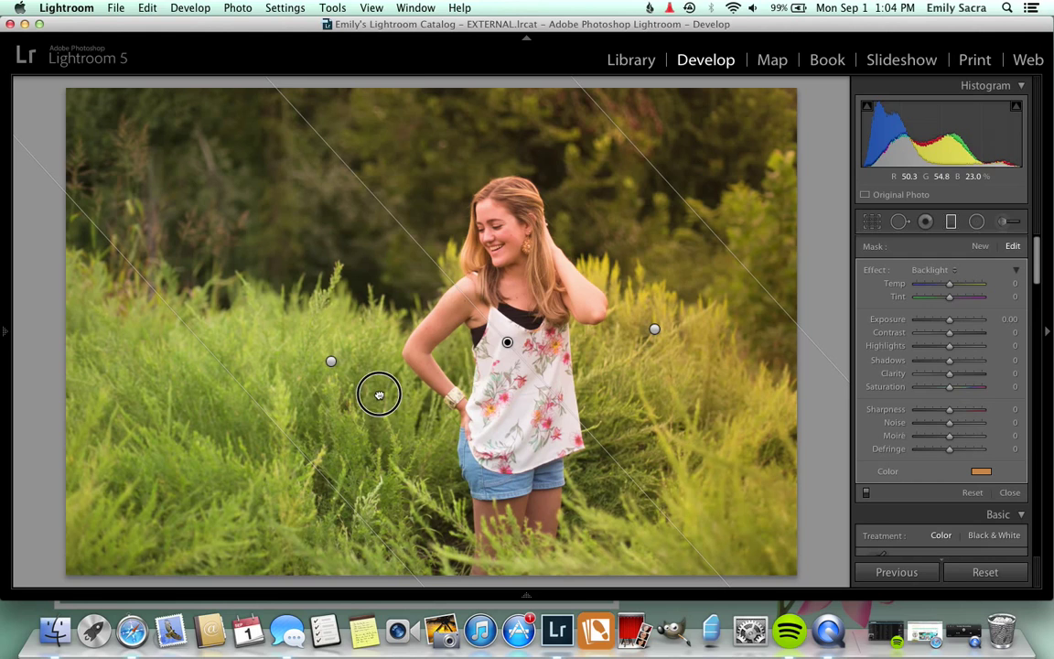
left_click_drag(522, 305, 572, 271)
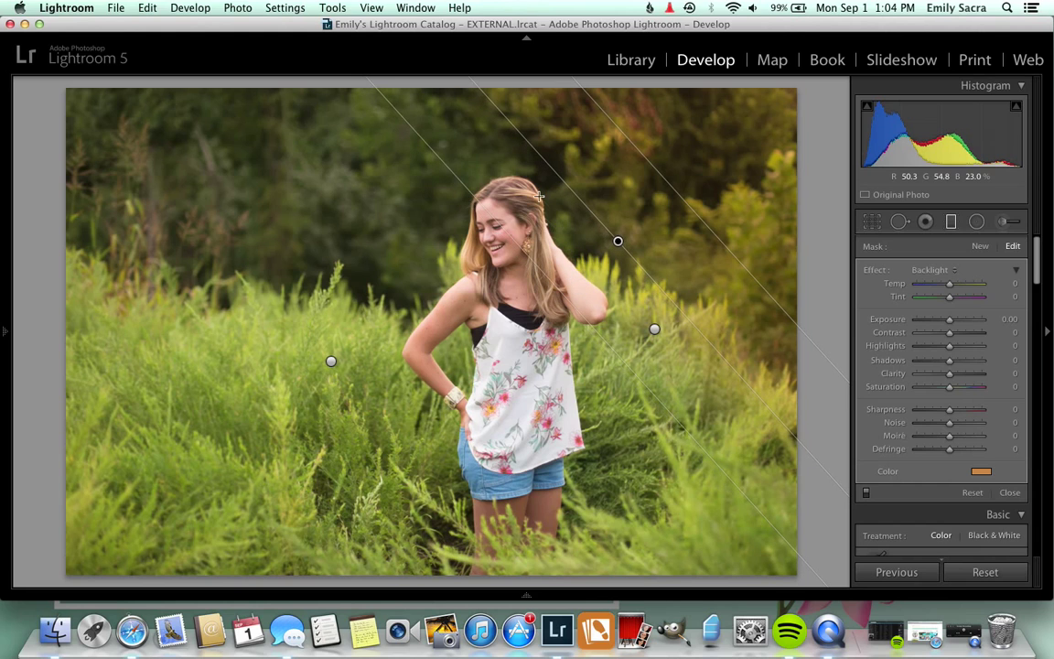
Add a second Backlight filter from the top-left corner, adjust its position, and close the tool.
left_click_drag(44, 88, 393, 394)
left_click_drag(219, 246, 342, 327)
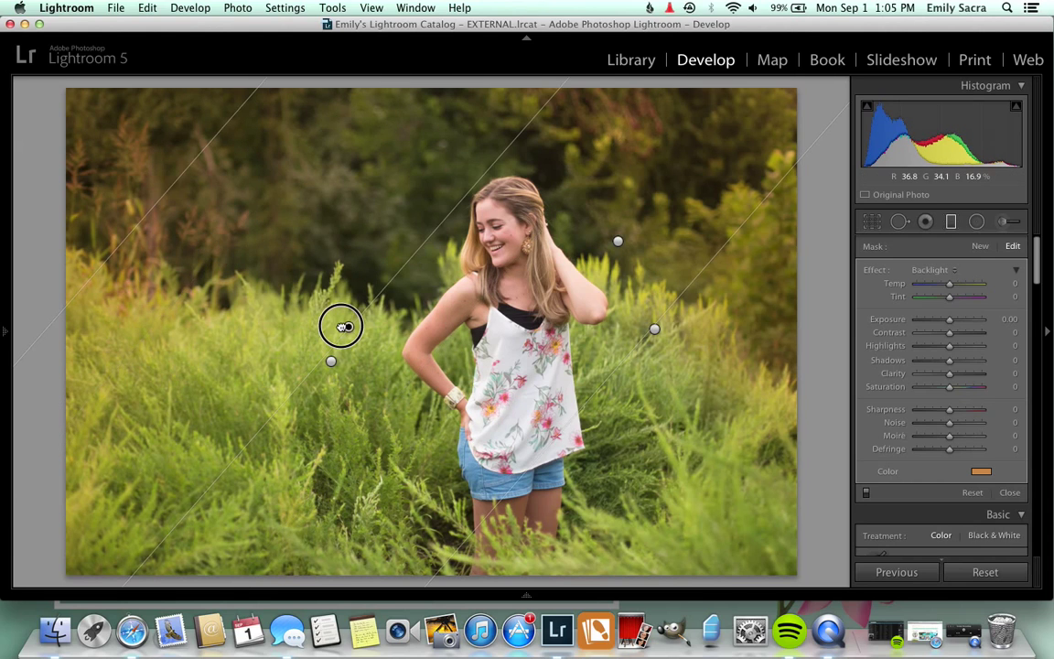
left_click_drag(567, 424, 461, 303)
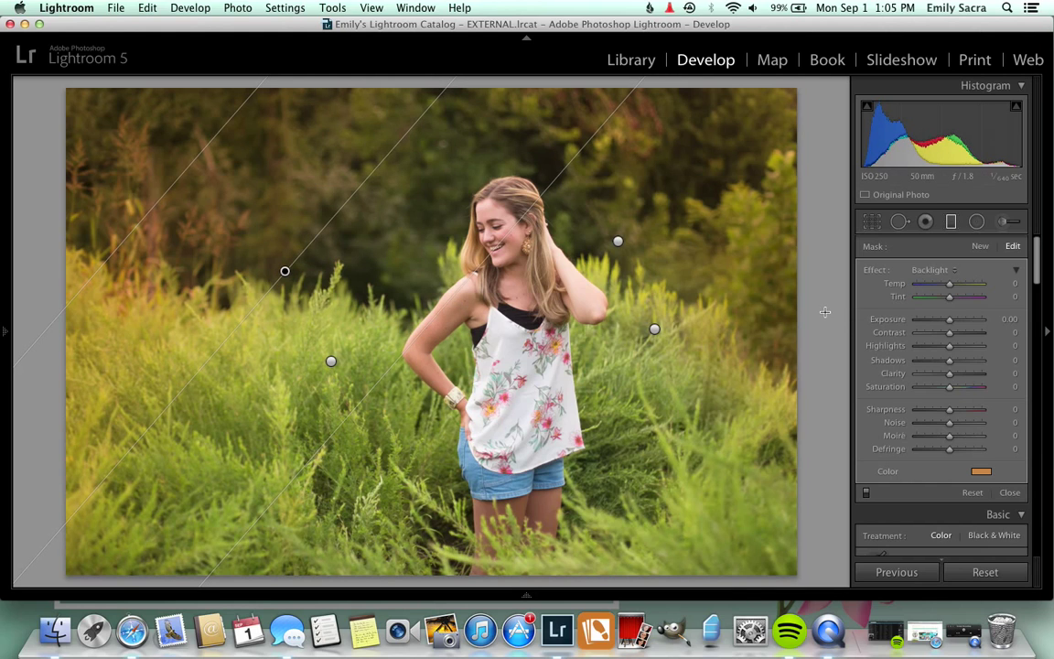
left_click(951, 222)
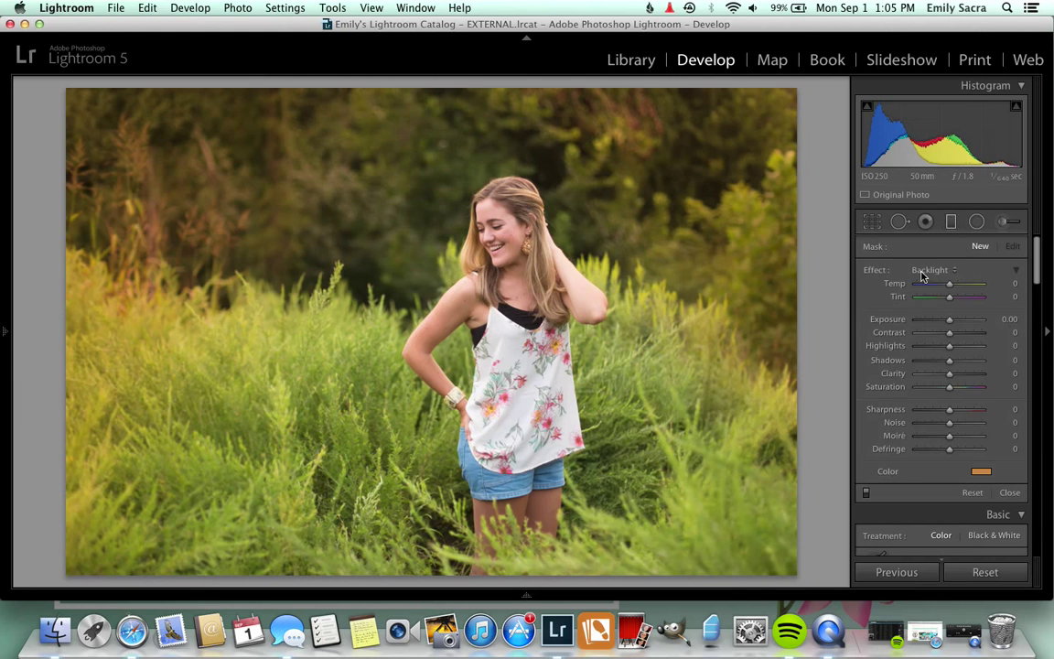